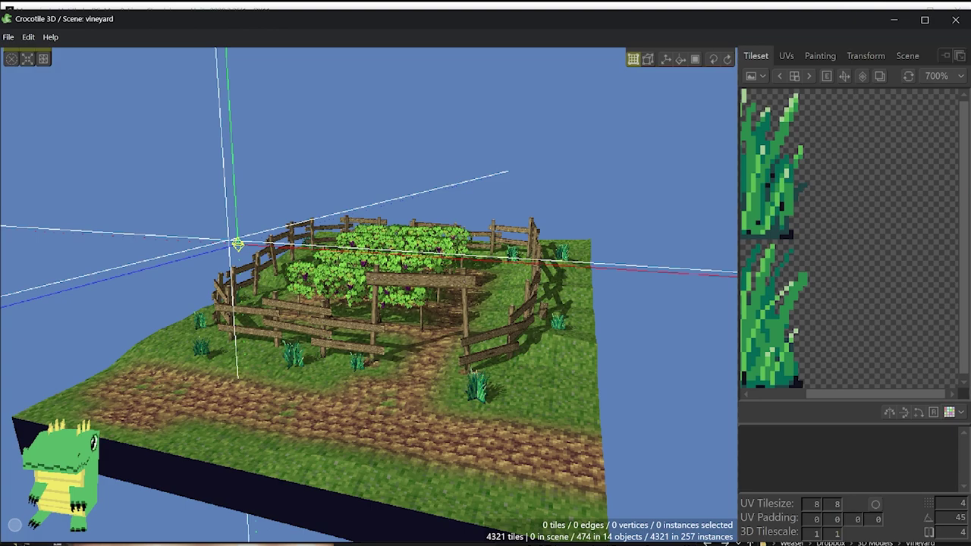
# - Check the Crocotile 3D version information and view the empty Unity project, returning to the vineyard scene
pyautogui.click(53, 37)
pyautogui.click(73, 74)
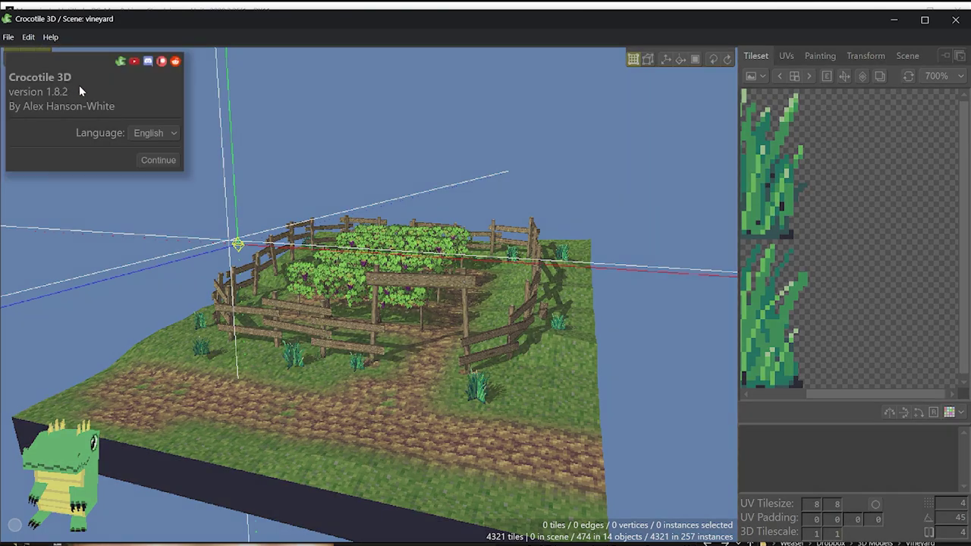
pyautogui.click(157, 160)
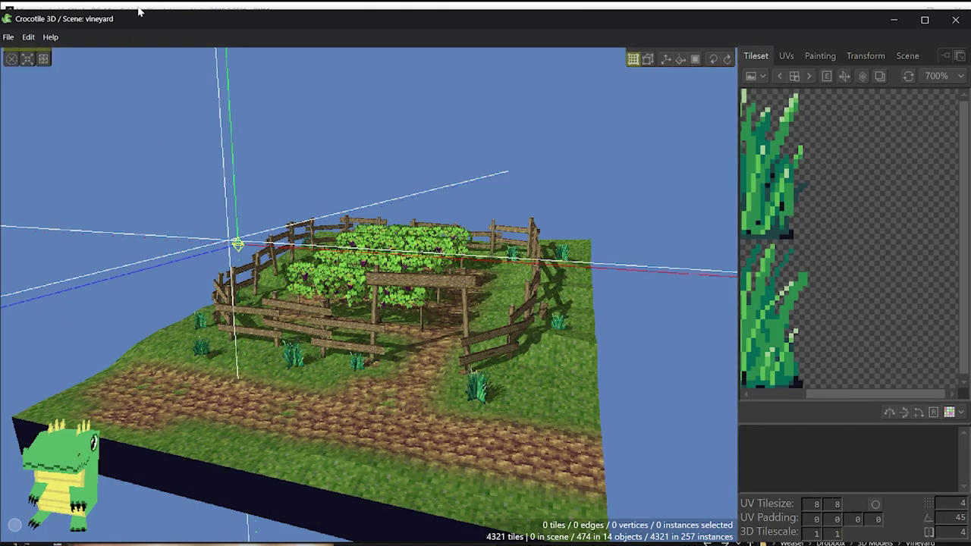
pyautogui.hotkey('alt', 'Tab')
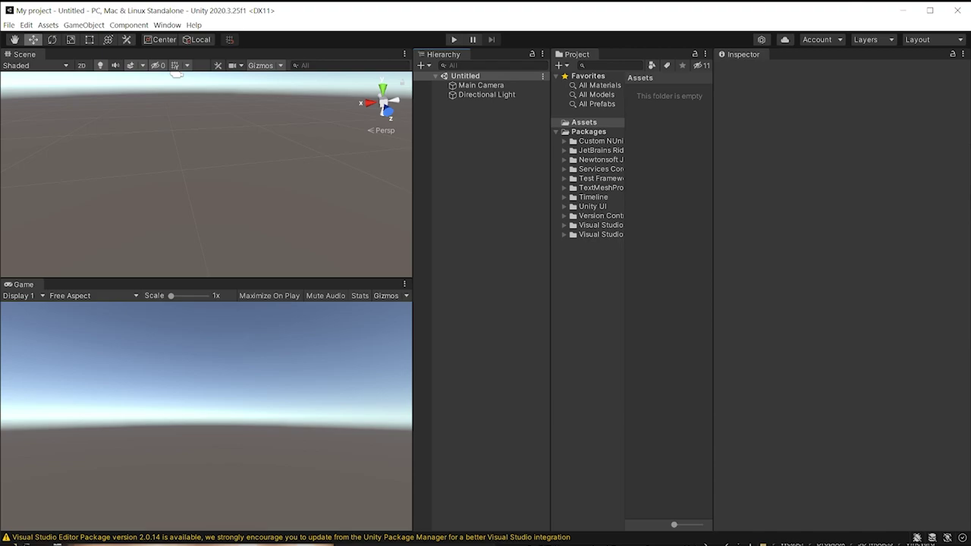
pyautogui.hotkey('alt', 'Tab')
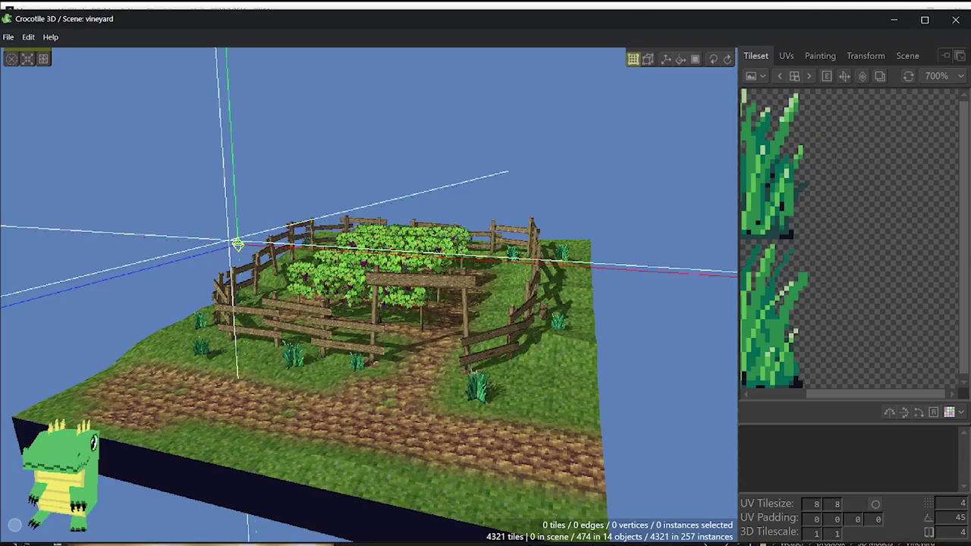
# - Start a scene export in .obj format with all objects, merged vertices, groups and all textures/.mtl included
pyautogui.click(8, 38)
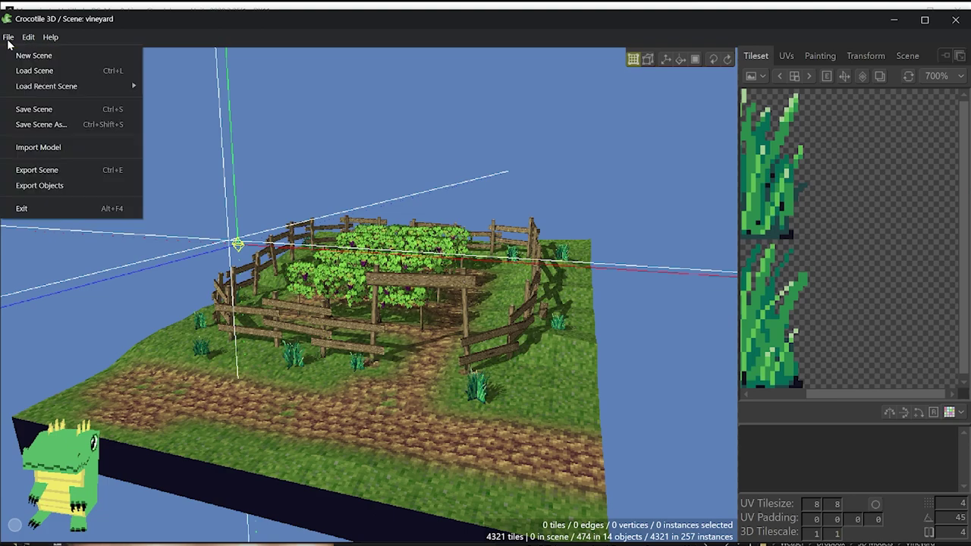
pyautogui.click(46, 173)
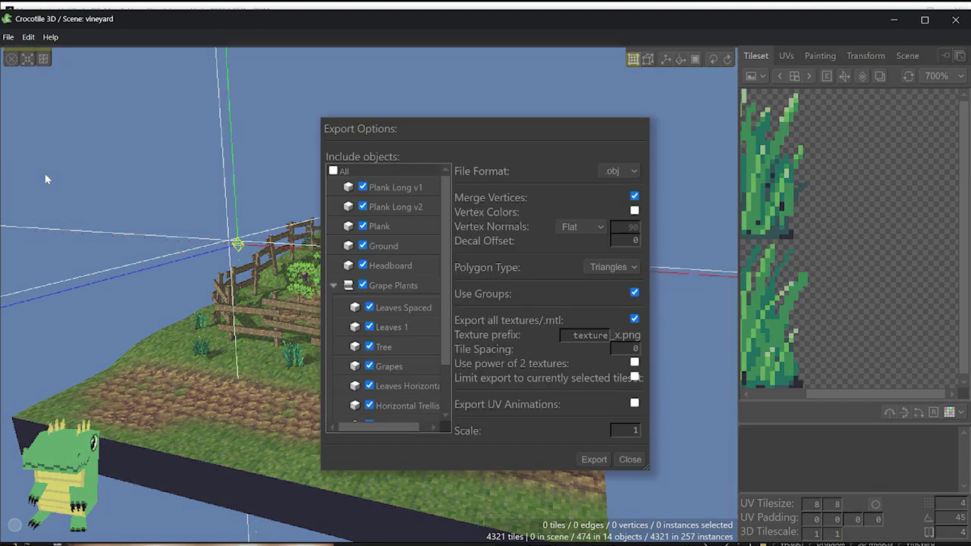
pyautogui.scroll(-3, 435, 357)
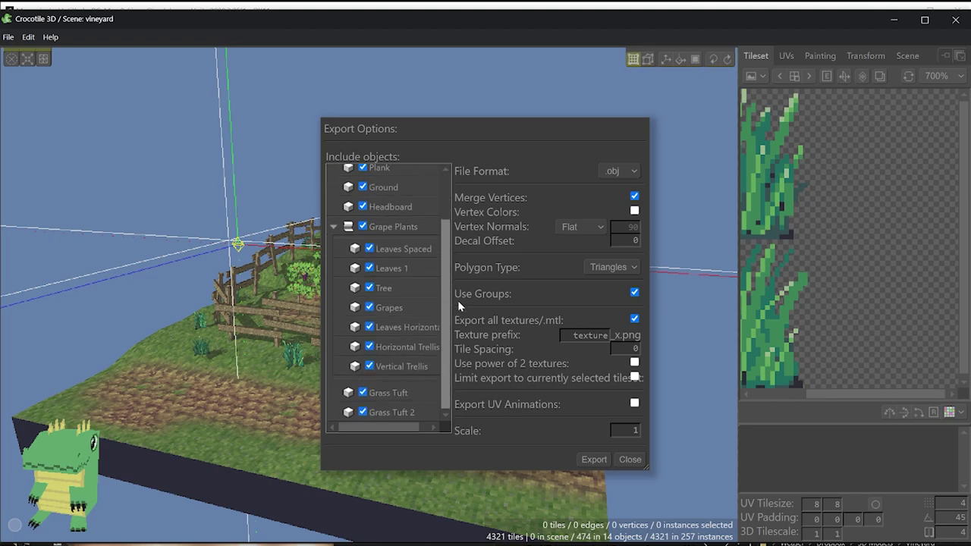
pyautogui.scroll(3, 445, 357)
pyautogui.scroll(-3, 445, 357)
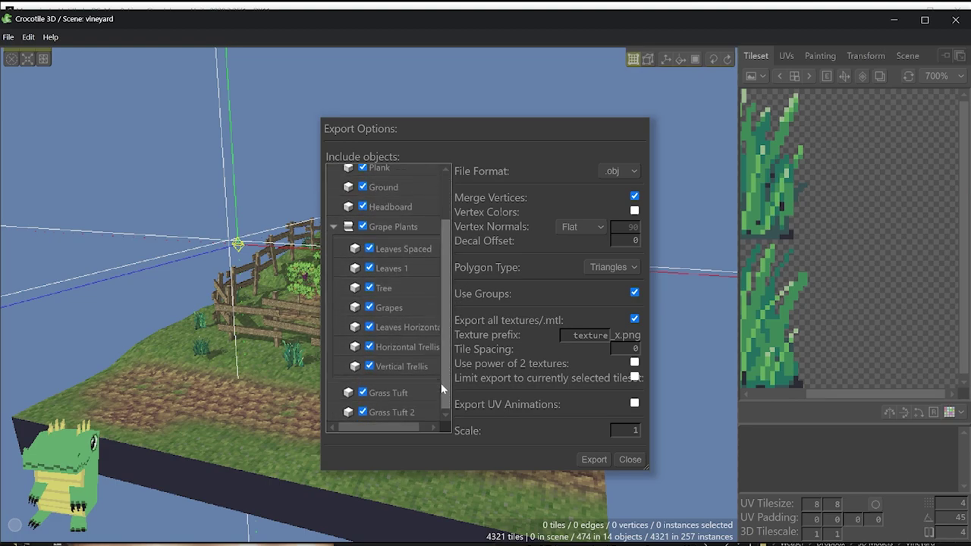
pyautogui.scroll(3, 401, 223)
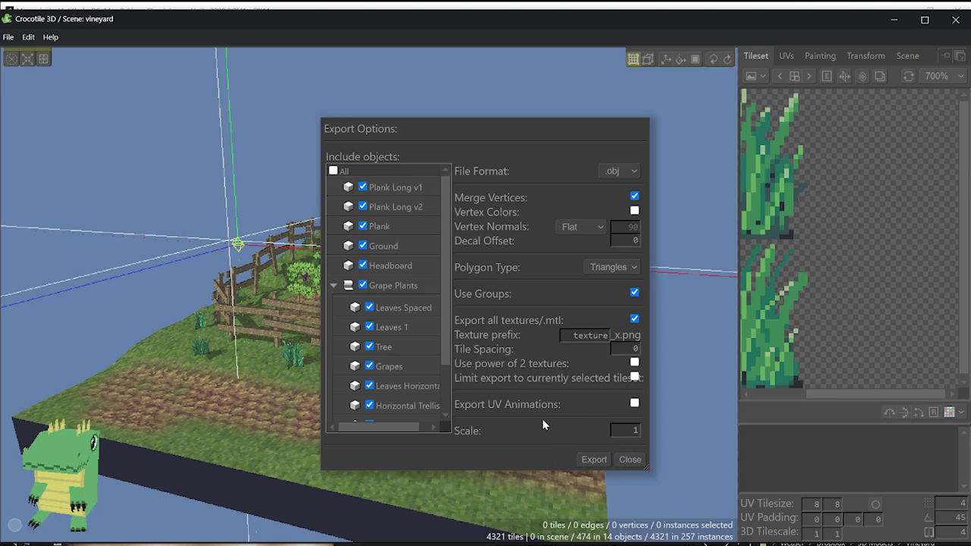
pyautogui.click(596, 460)
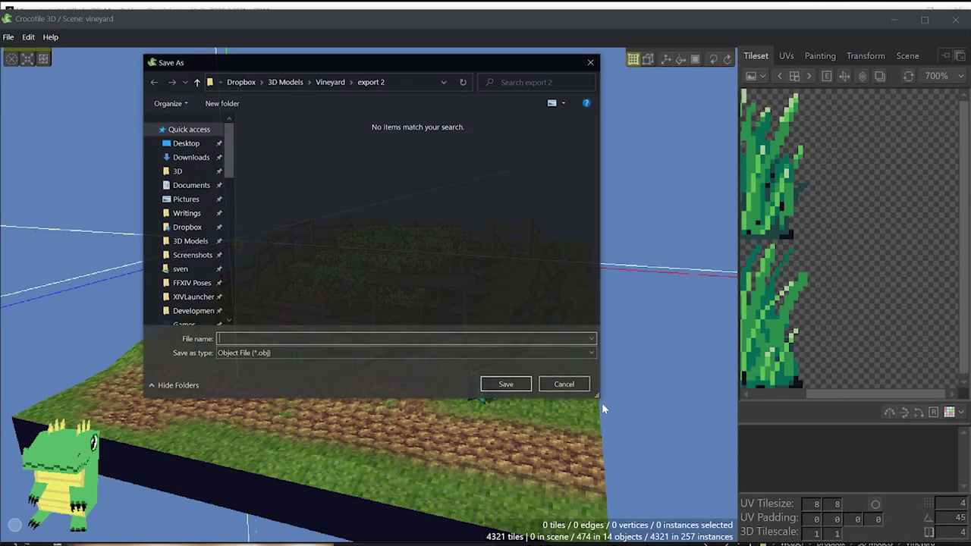
# - Delete the "export 2" folder from the Vineyard folder
pyautogui.click(330, 82)
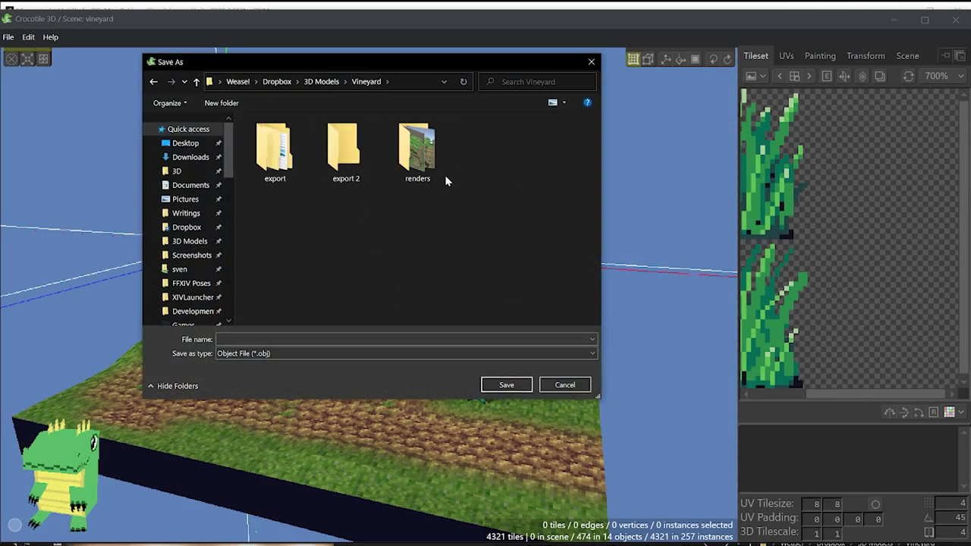
pyautogui.click(343, 152)
pyautogui.press('Delete')
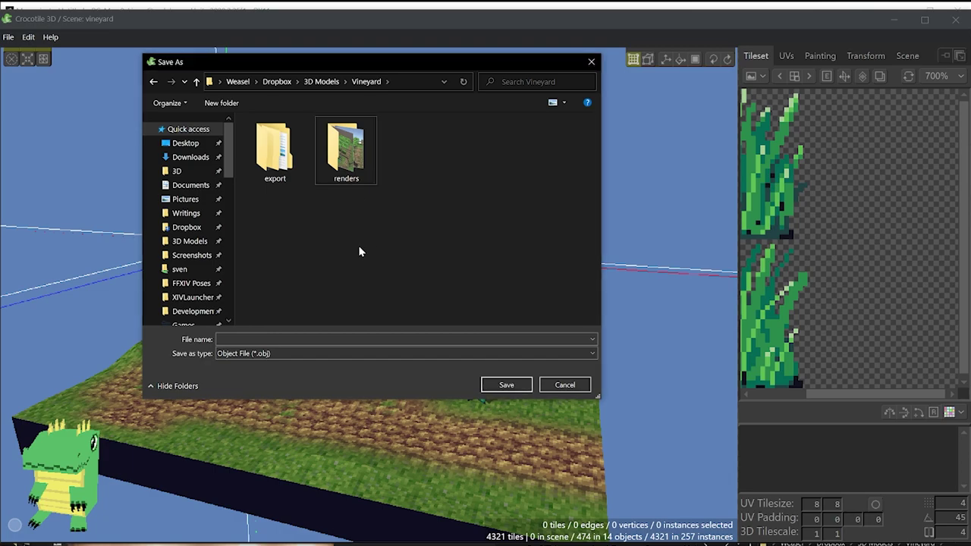
# - Create a new folder named export_video inside the Vineyard folder
pyautogui.rightClick(371, 239)
pyautogui.moveTo(316, 404)
pyautogui.click(438, 408)
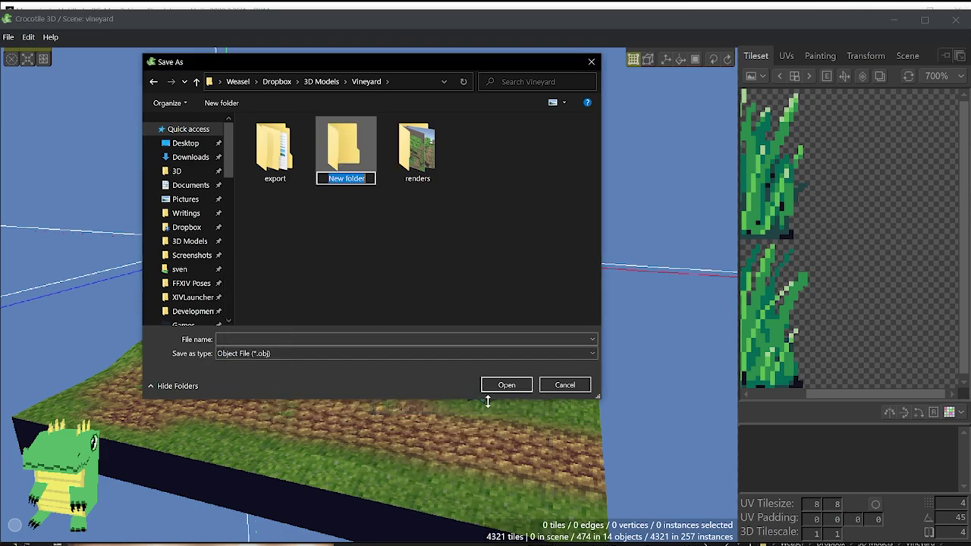
pyautogui.write('export_video')
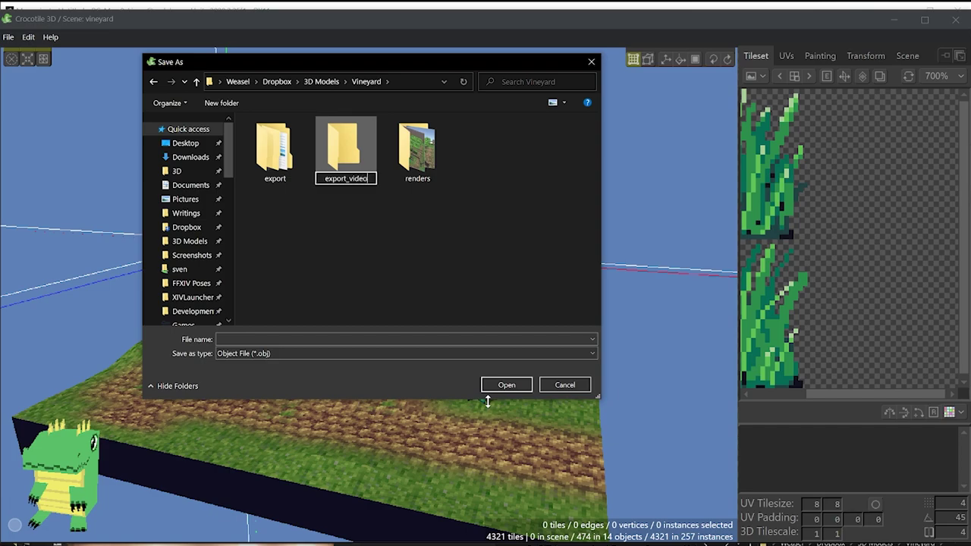
pyautogui.press('Return')
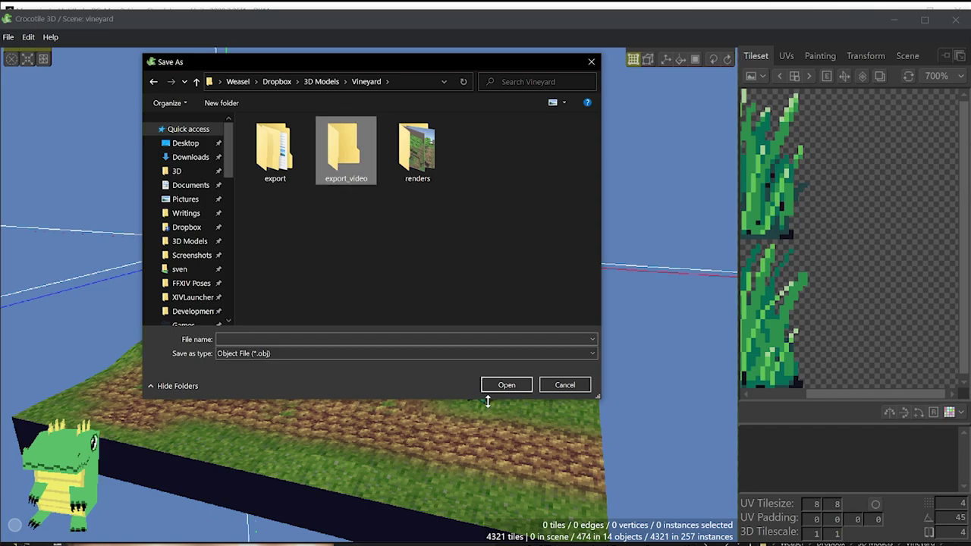
# - Save the exported scene as an Object File named vineyard in the export_video folder
pyautogui.doubleClick(354, 143)
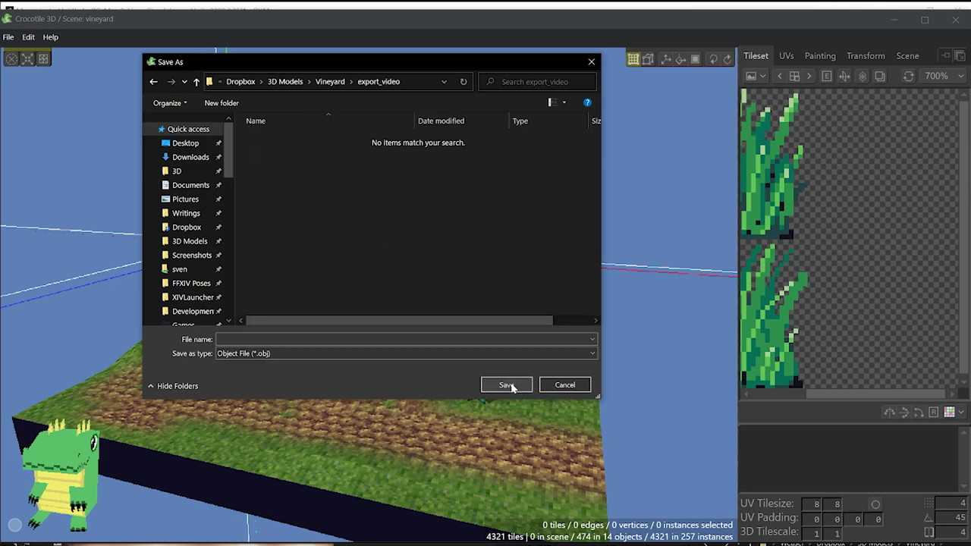
pyautogui.write('vineyard')
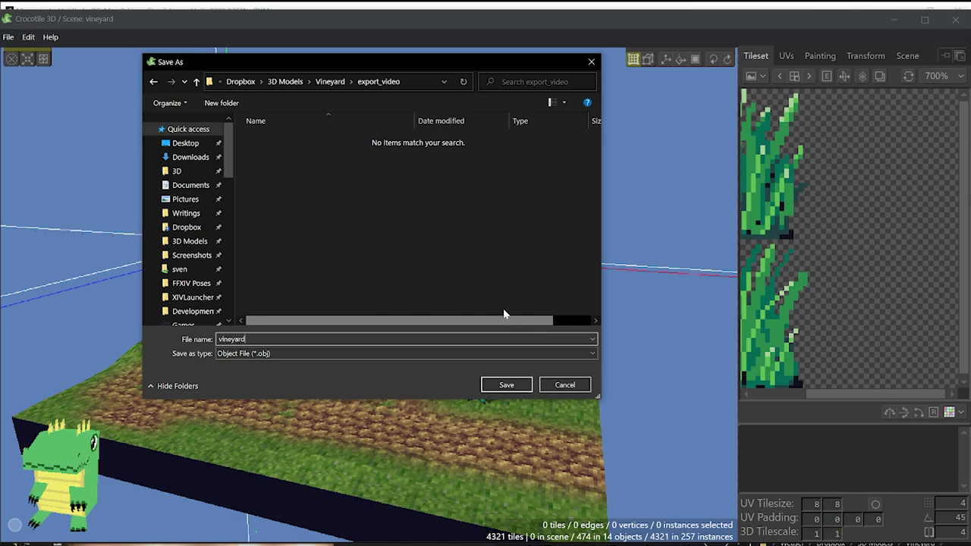
pyautogui.click(506, 384)
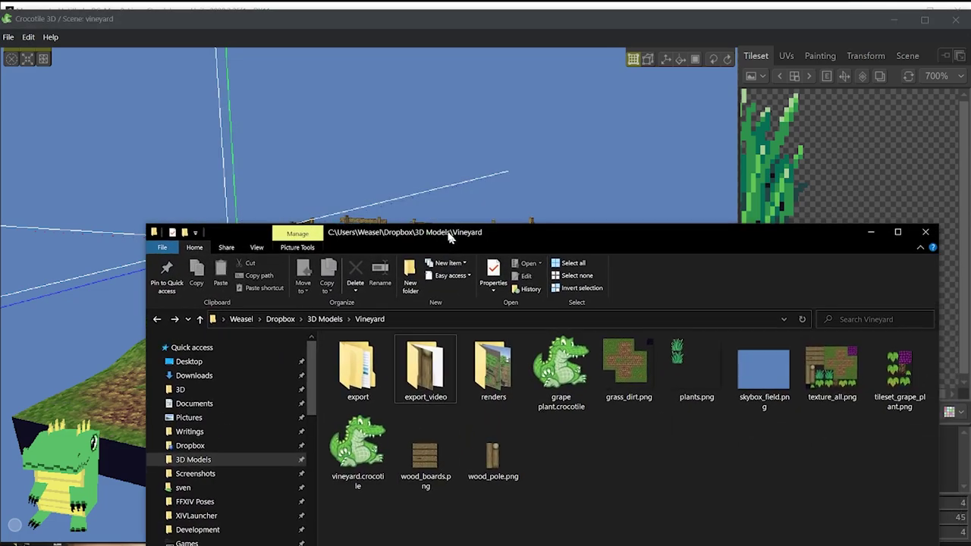
# - Open the export_video folder in File Explorer and review the exported textures, MTL and OBJ files
pyautogui.moveTo(449, 238); pyautogui.dragTo(377, 102)
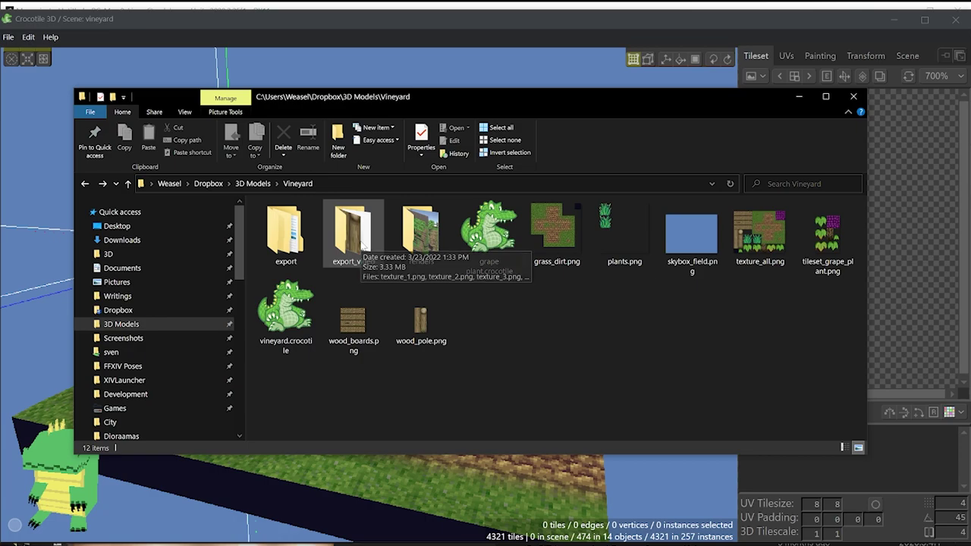
pyautogui.doubleClick(360, 240)
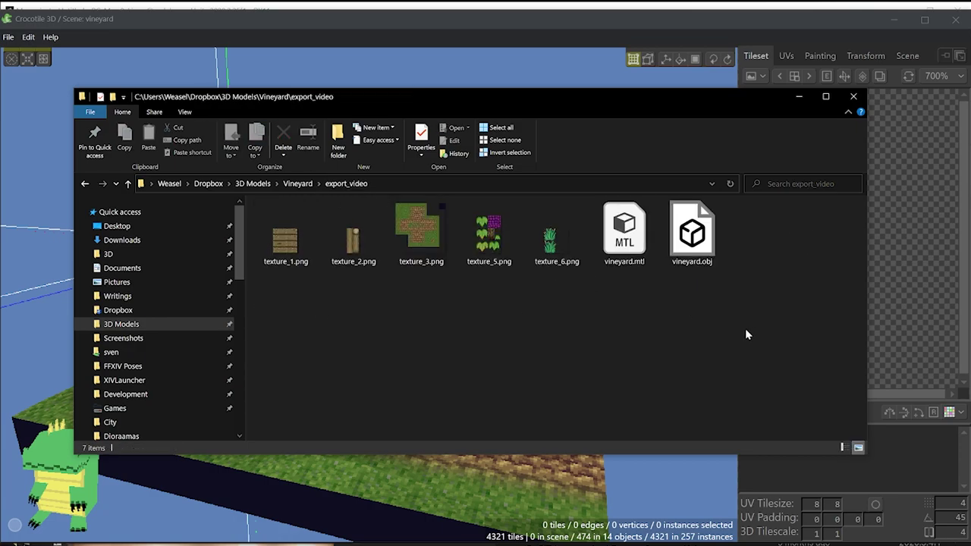
pyautogui.moveTo(747, 335); pyautogui.dragTo(375, 330)
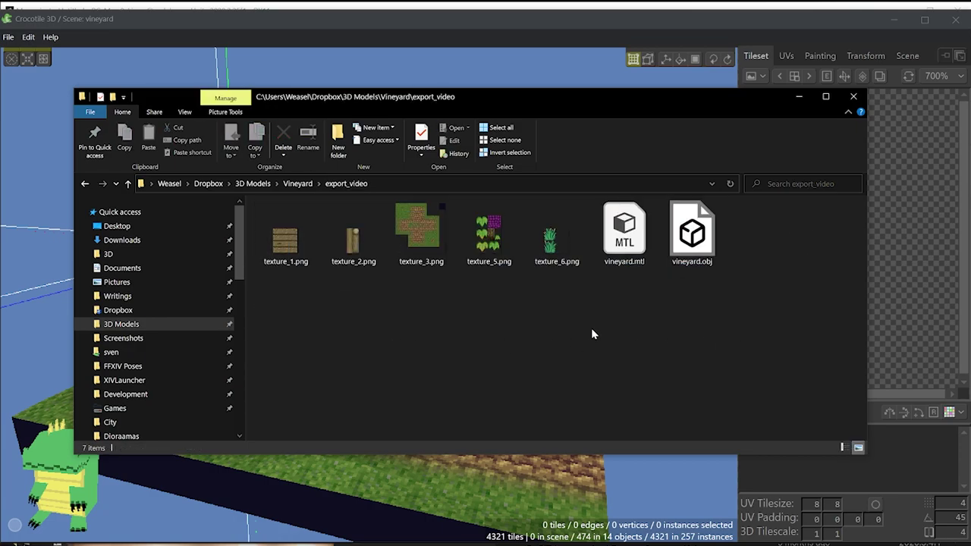
pyautogui.moveTo(283, 296); pyautogui.dragTo(584, 336)
pyautogui.moveTo(774, 329); pyautogui.dragTo(601, 328)
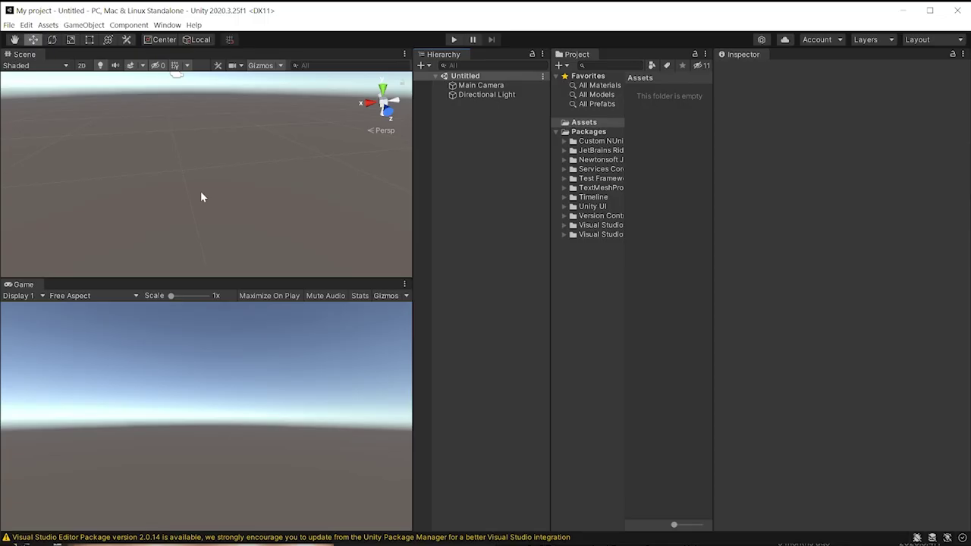
# - Import the five texture PNGs and vineyard.obj from export_video into the Unity project's Assets folder, leaving out vineyard.mtl
pyautogui.hotkey('alt', 'Tab')
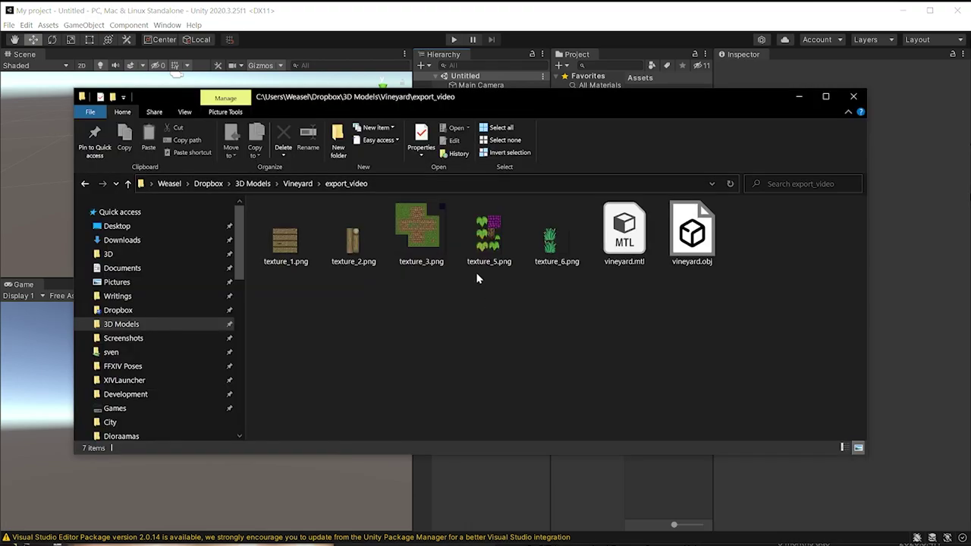
pyautogui.moveTo(275, 332); pyautogui.dragTo(740, 228)
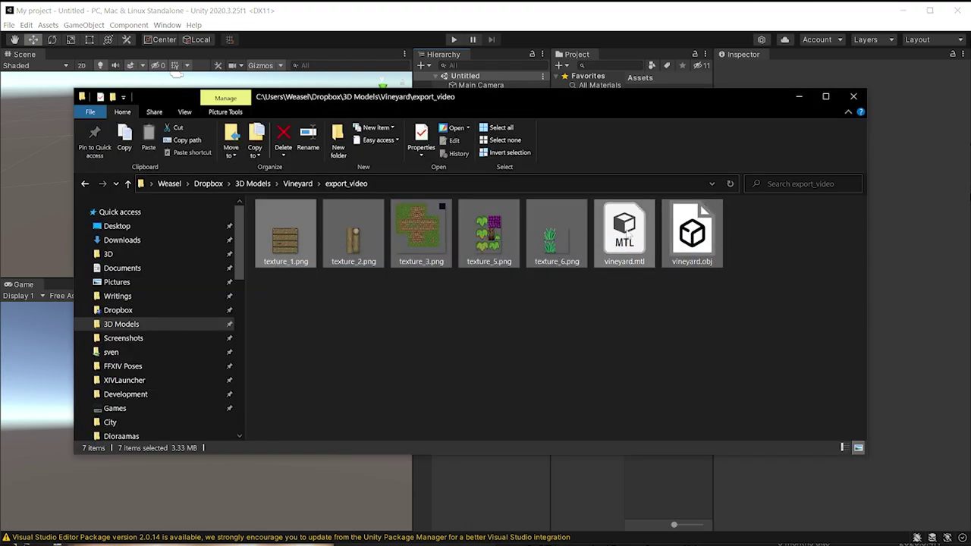
pyautogui.keyDown('ctrl'); pyautogui.click(629, 232); pyautogui.keyUp('ctrl')
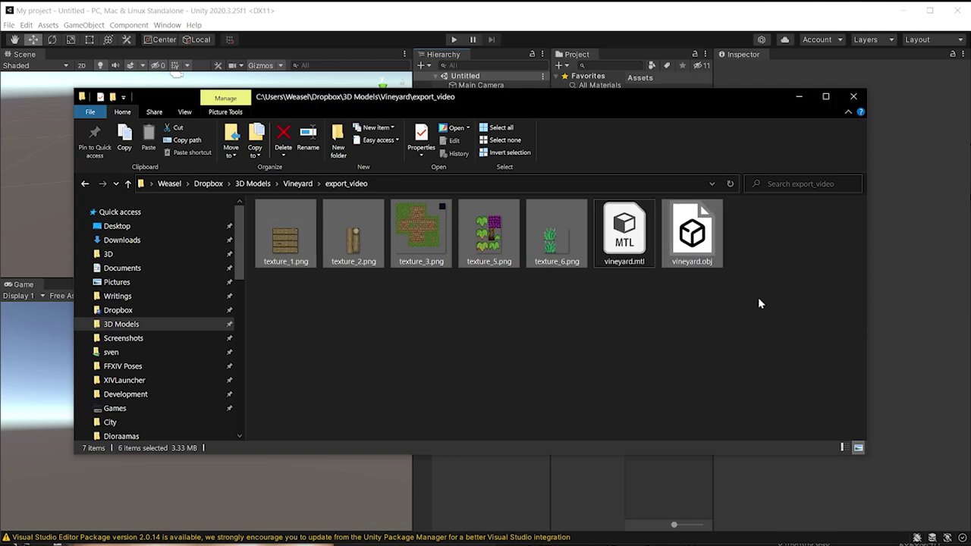
pyautogui.moveTo(699, 252); pyautogui.dragTo(669, 486)
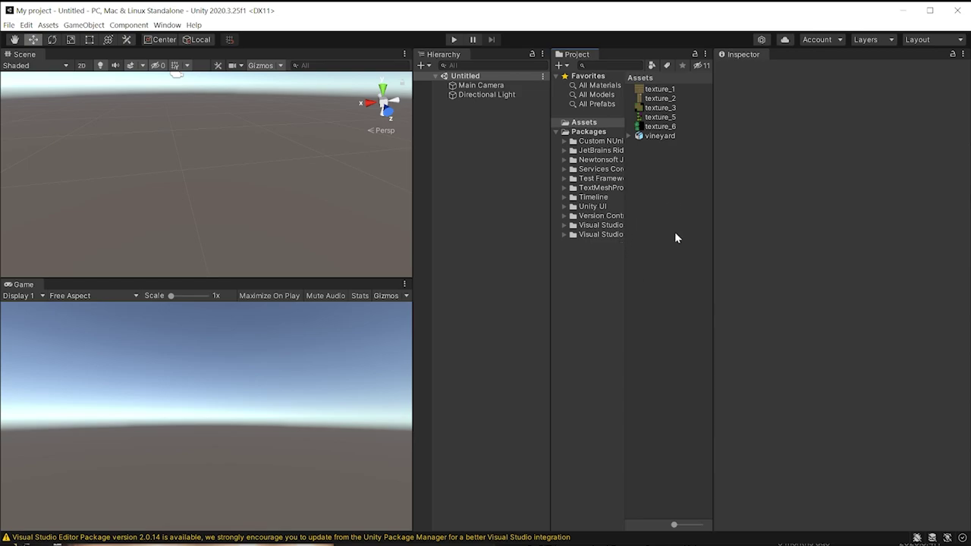
# - Place the vineyard model from Assets into the Unity scene and look it over
pyautogui.click(671, 137)
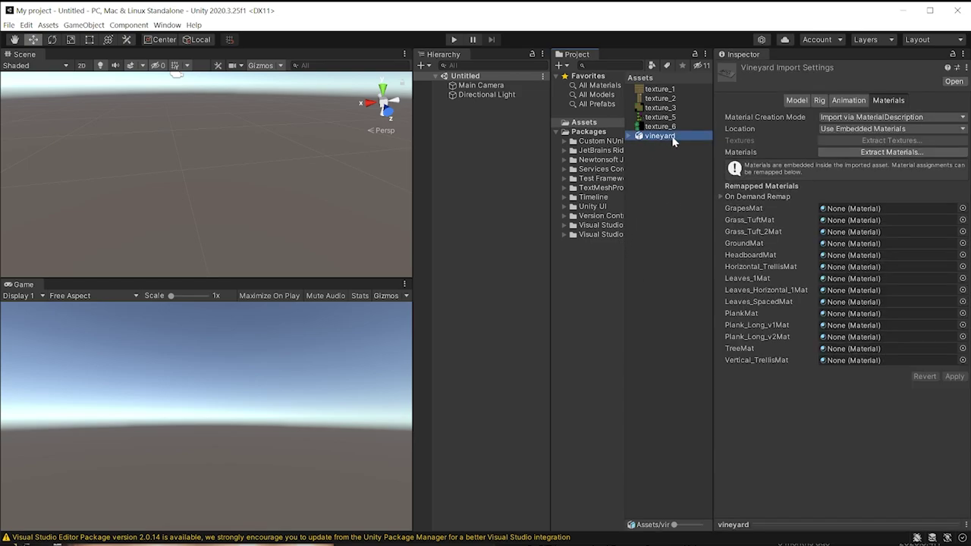
pyautogui.moveTo(669, 136); pyautogui.dragTo(180, 177)
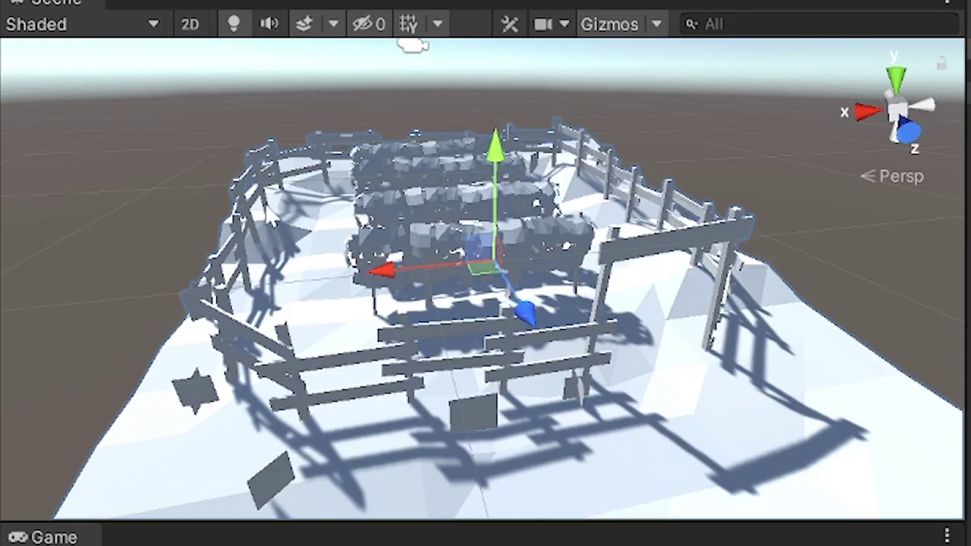
pyautogui.keyDown('alt'); pyautogui.moveTo(298, 223); pyautogui.dragTo(127, 171); pyautogui.keyUp('alt')
pyautogui.keyDown('alt'); pyautogui.moveTo(295, 271); pyautogui.dragTo(364, 290); pyautogui.keyUp('alt')
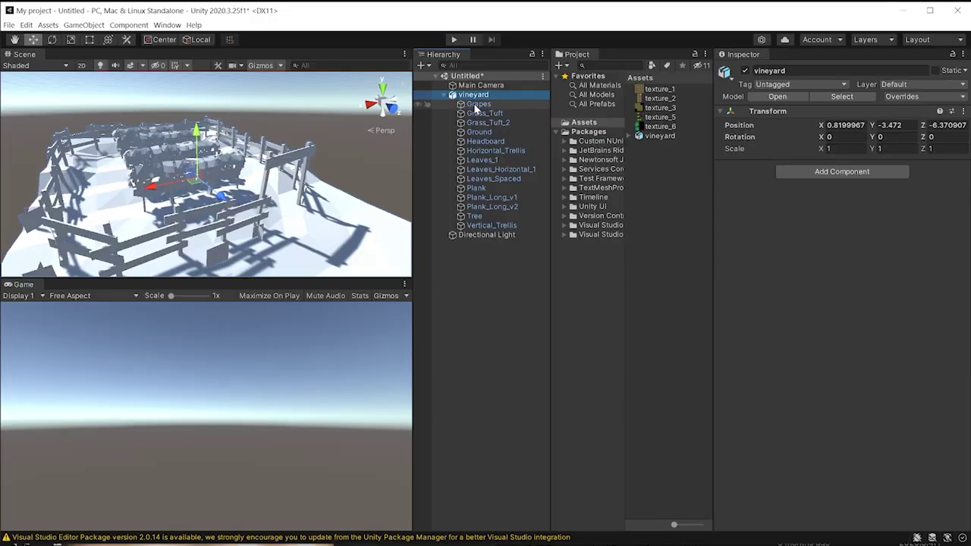
# - Inspect the vineyard's Grapes, Grass_Tuft, Grass_Tuft_2 and Ground objects, and check whether the Ground material's properties can be edited
pyautogui.click(477, 106)
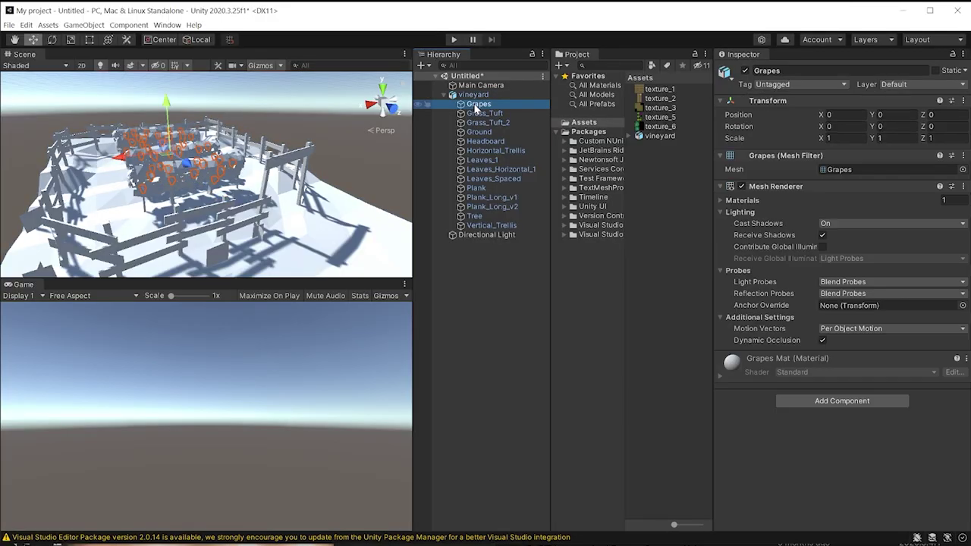
pyautogui.click(478, 113)
pyautogui.click(483, 122)
pyautogui.click(486, 132)
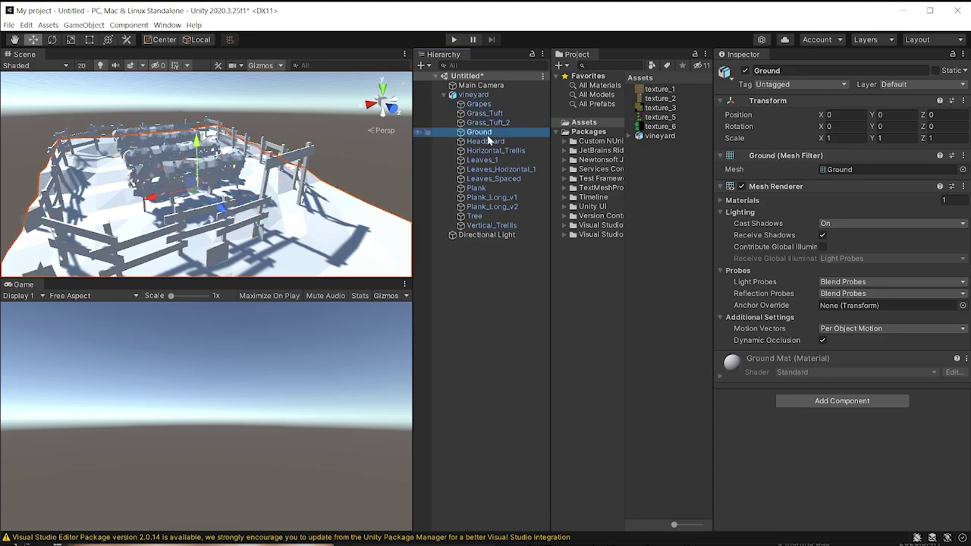
pyautogui.click(717, 375)
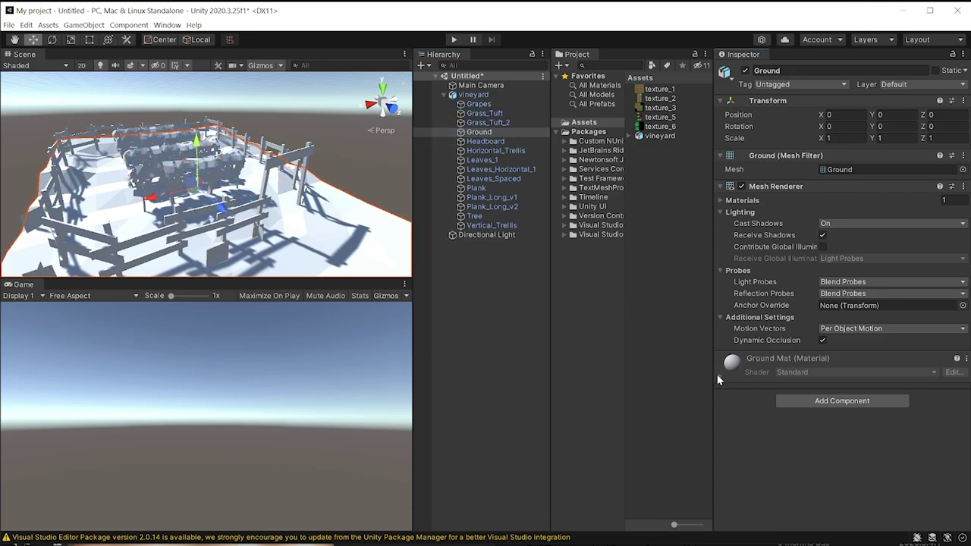
pyautogui.click(828, 377)
pyautogui.click(827, 379)
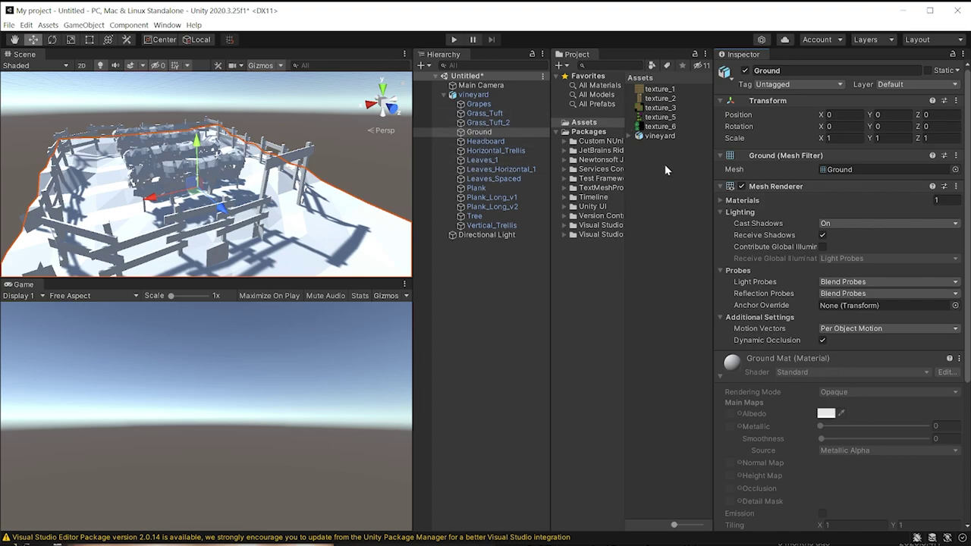
# - Extract the vineyard model's embedded materials into a new Assets subfolder named Materials
pyautogui.click(646, 137)
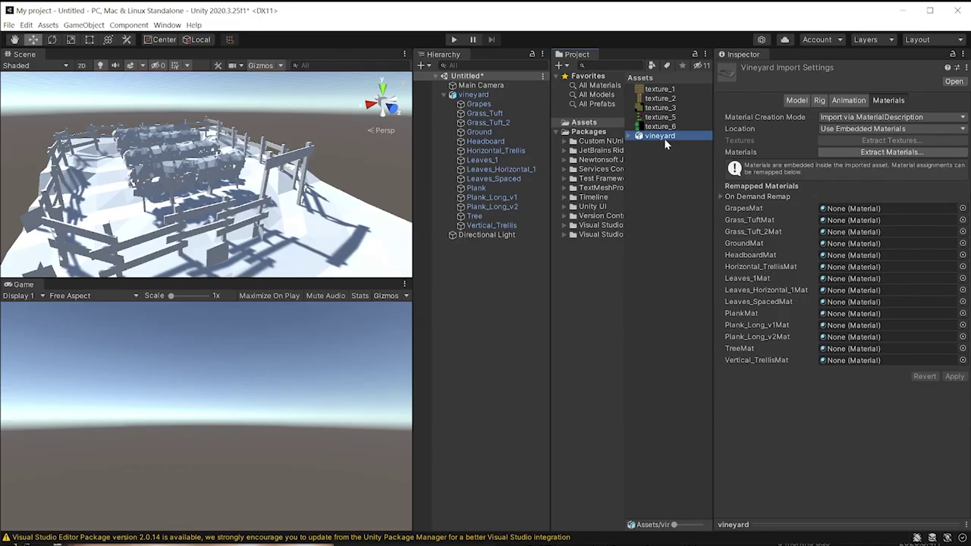
pyautogui.click(891, 151)
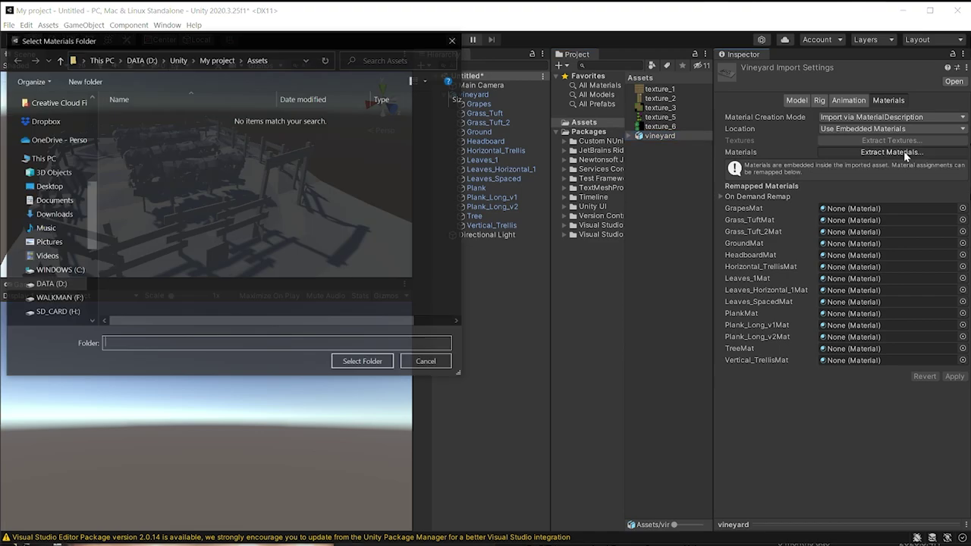
pyautogui.moveTo(273, 42); pyautogui.dragTo(544, 118)
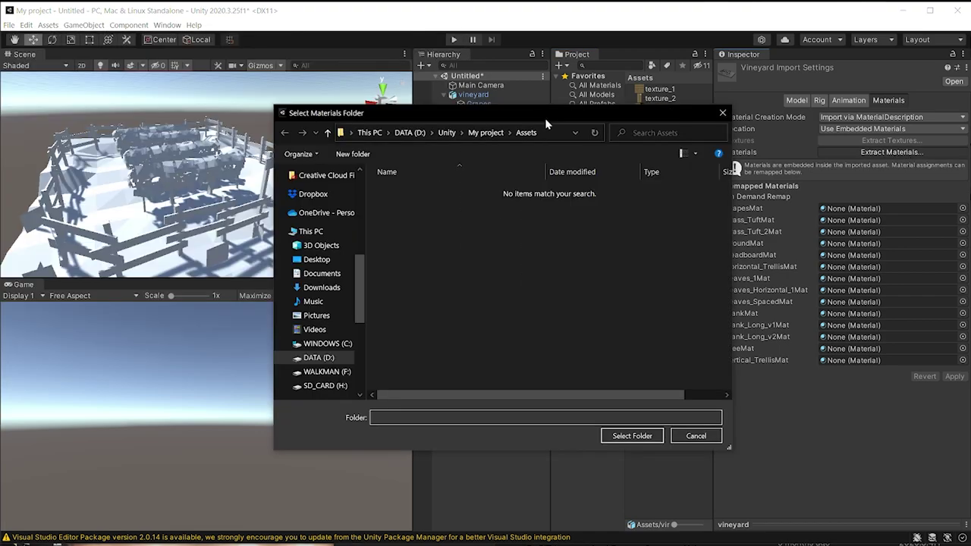
pyautogui.rightClick(457, 280)
pyautogui.moveTo(429, 444)
pyautogui.click(490, 449)
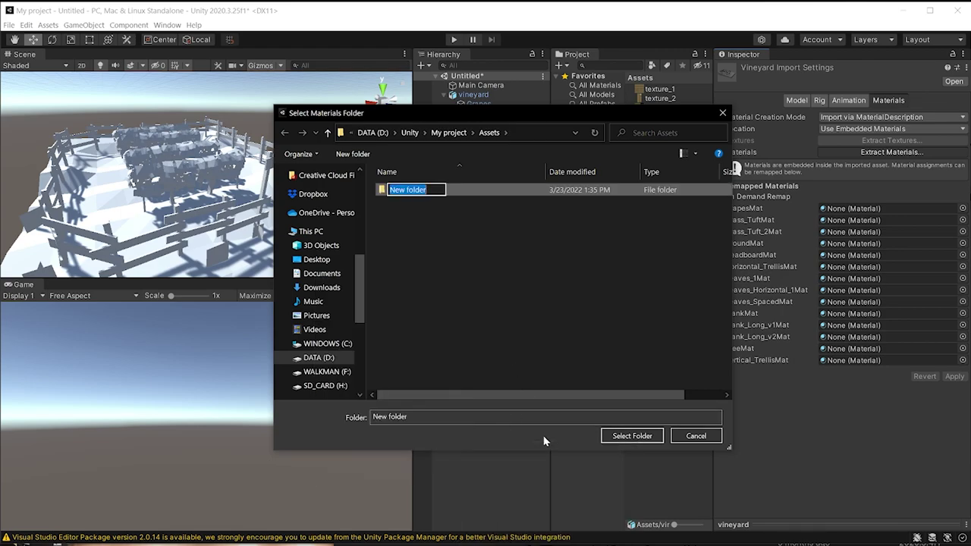
pyautogui.write('Materials')
pyautogui.press('Return')
pyautogui.click(632, 435)
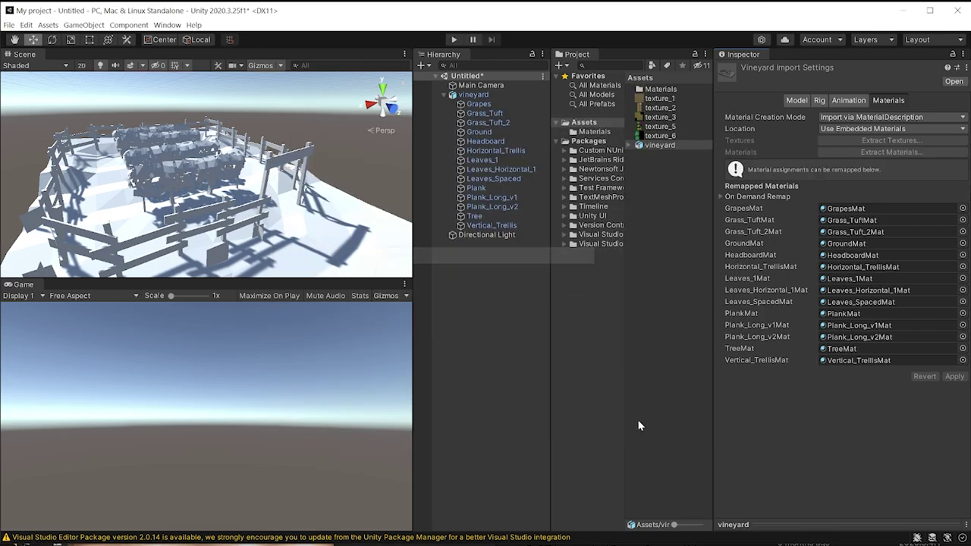
# - Open the Materials folder and review the extracted GrapesMat and Grass_Tuft_2Mat materials and the vineyard object
pyautogui.doubleClick(659, 90)
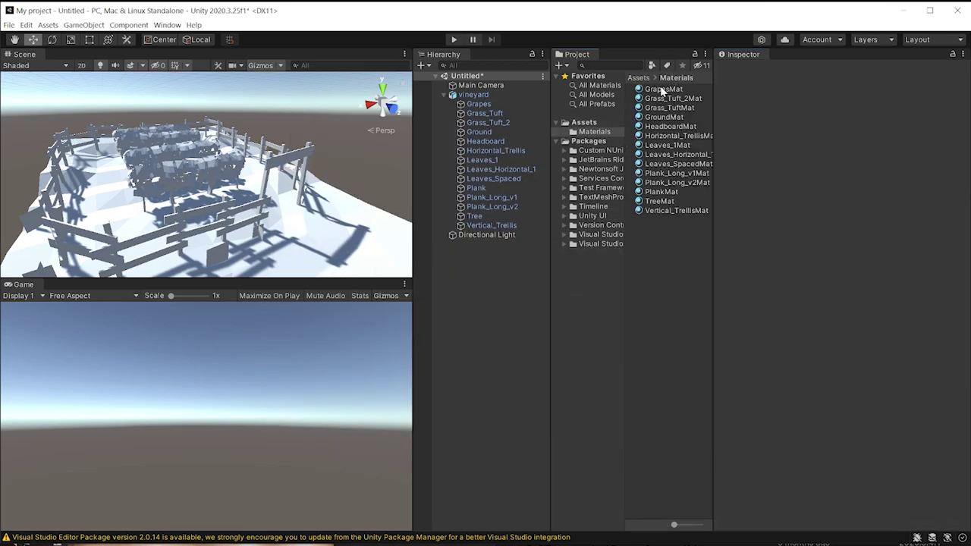
pyautogui.click(662, 90)
pyautogui.click(665, 99)
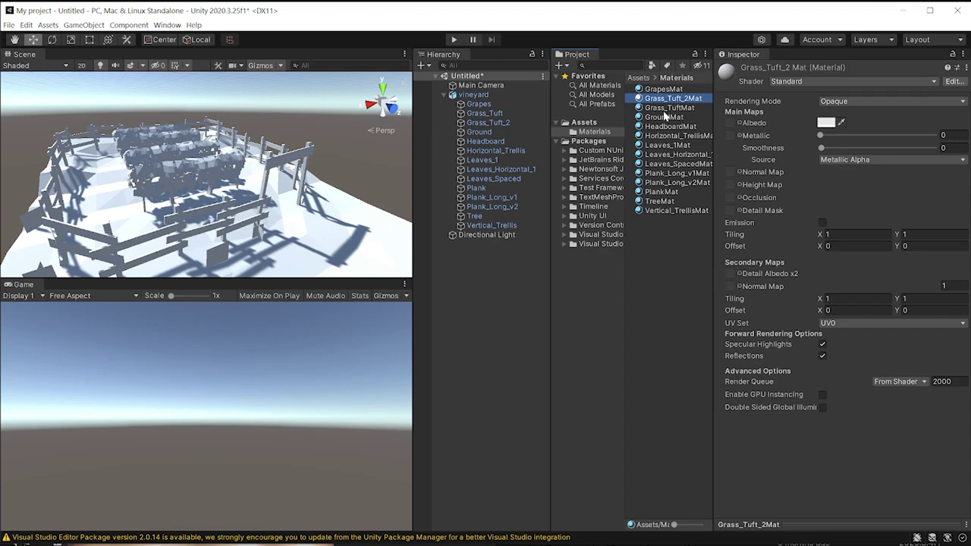
pyautogui.moveTo(652, 99); pyautogui.dragTo(463, 96)
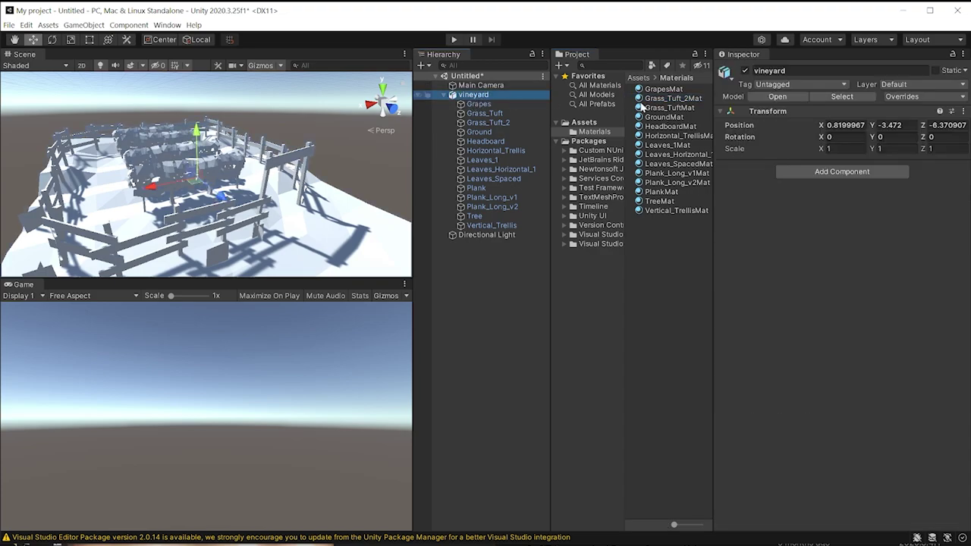
# - Assign texture_5 as the Albedo map of GrapesMat, and assign the matching textures to the remaining vineyard materials
pyautogui.click(654, 90)
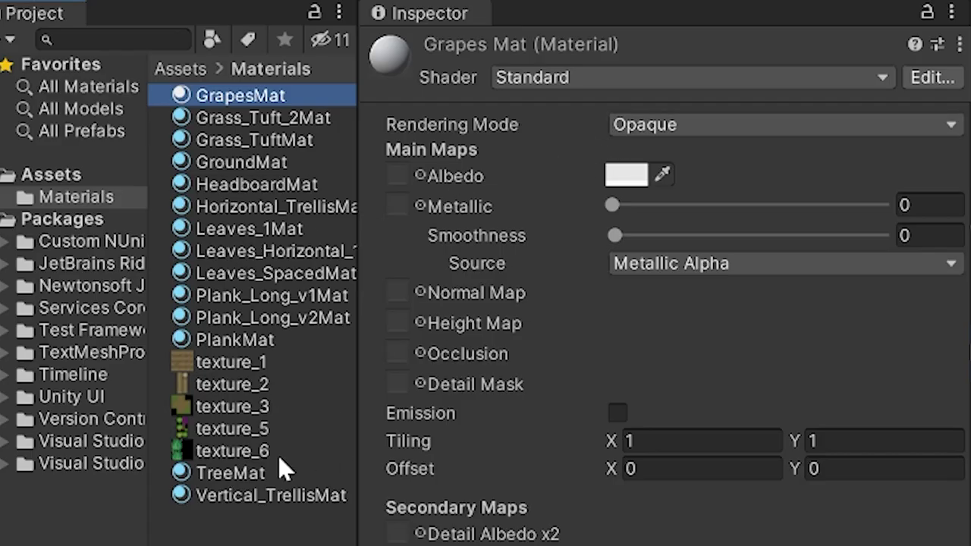
pyautogui.moveTo(243, 440); pyautogui.dragTo(403, 172)
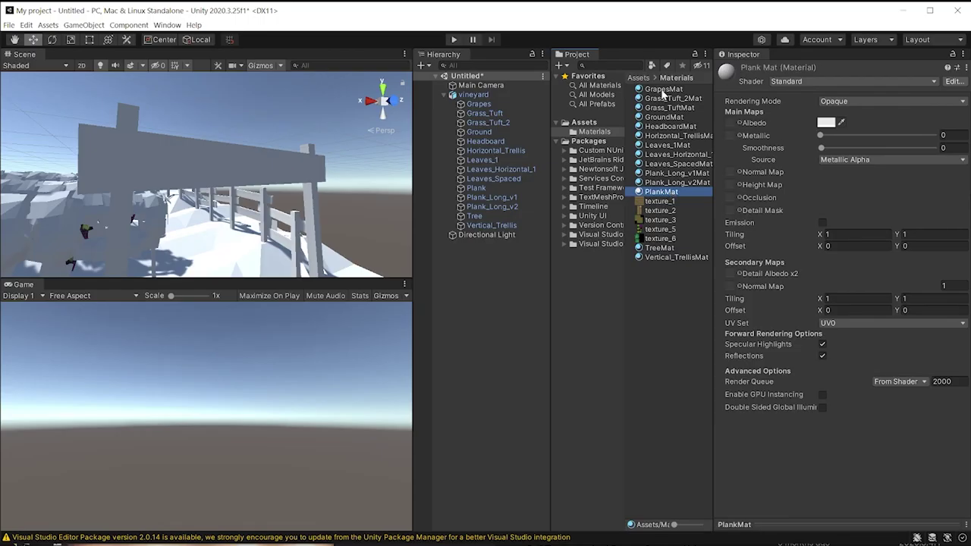
pyautogui.keyDown('shift'); pyautogui.click(667, 90); pyautogui.keyUp('shift')
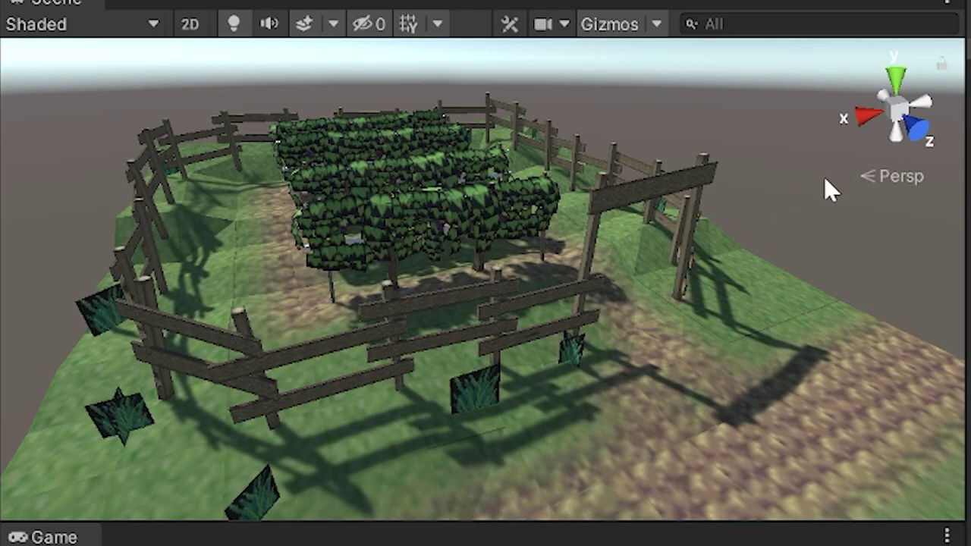
# - Set the Filter Mode of texture_1, texture_2, texture_3, texture_5 and texture_6 to Point (no filter) and apply it
pyautogui.moveTo(825, 182); pyautogui.dragTo(584, 209, button='right')
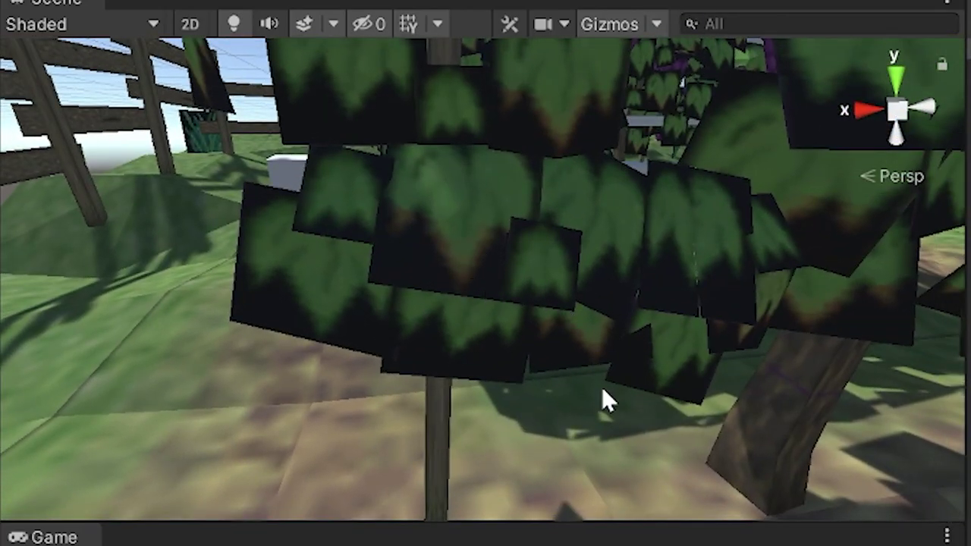
pyautogui.moveTo(607, 404); pyautogui.dragTo(378, 198, button='right')
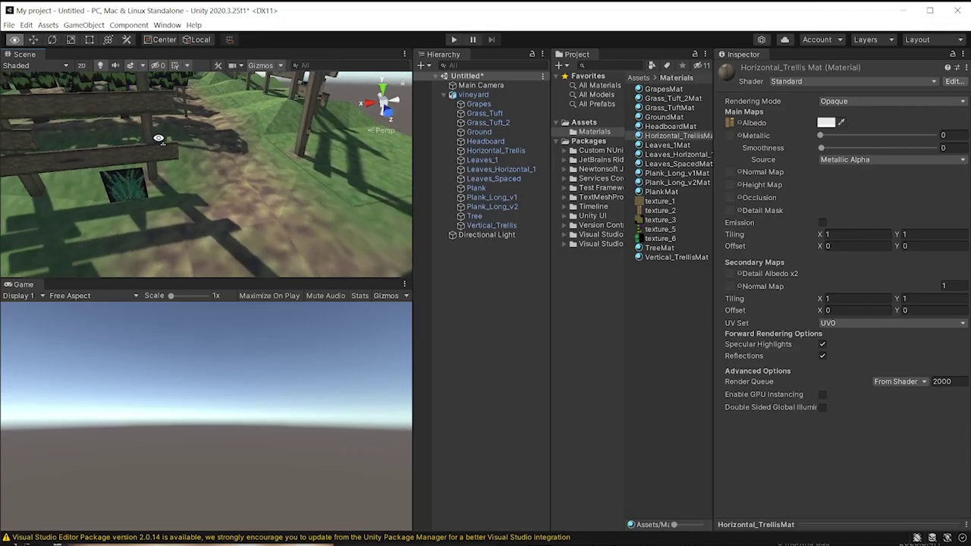
pyautogui.moveTo(198, 160); pyautogui.dragTo(199, 179, button='right')
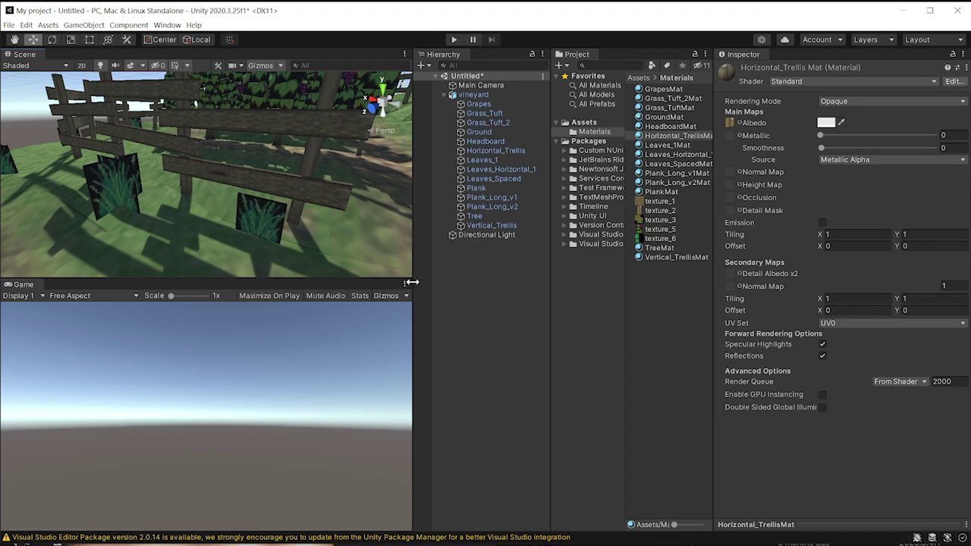
pyautogui.click(655, 202)
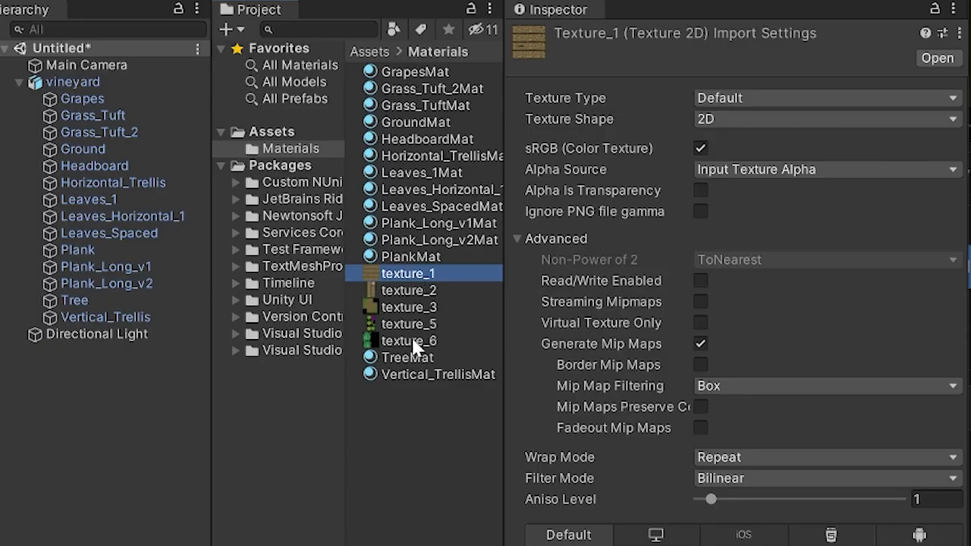
pyautogui.keyDown('shift'); pyautogui.click(428, 342); pyautogui.keyUp('shift')
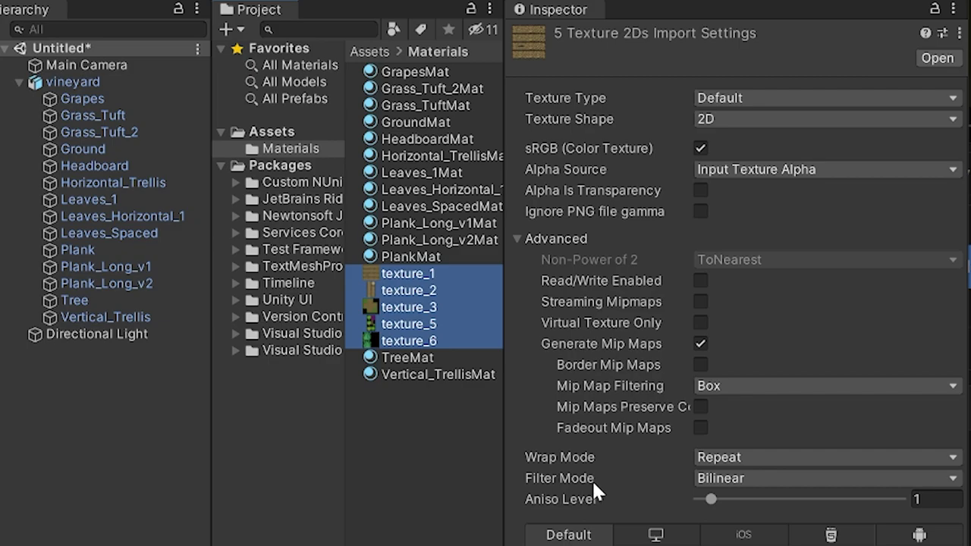
pyautogui.click(758, 480)
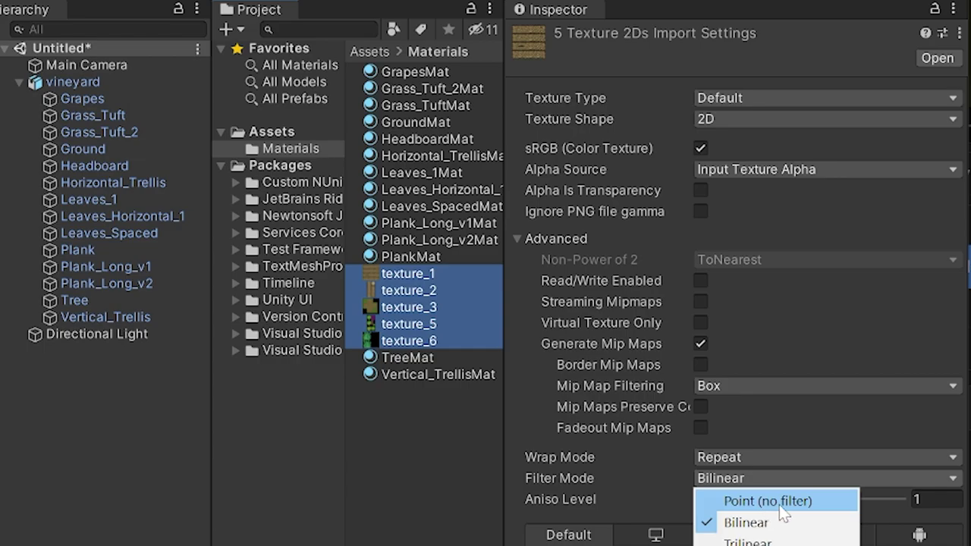
pyautogui.click(780, 502)
pyautogui.click(954, 430)
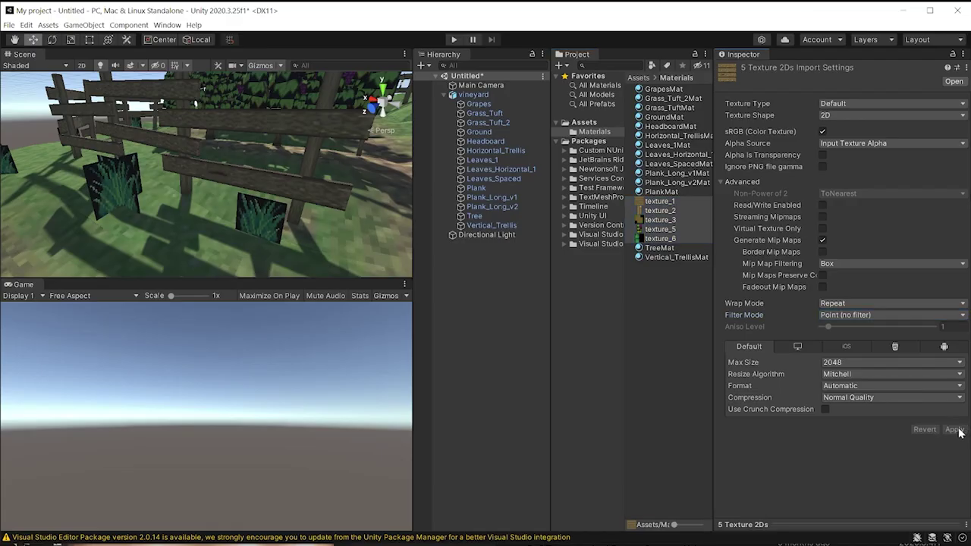
# - Enable Alpha Is Transparency for texture_3, texture_5 and texture_6, and apply the import settings
pyautogui.moveTo(204, 175); pyautogui.dragTo(261, 211, button='right')
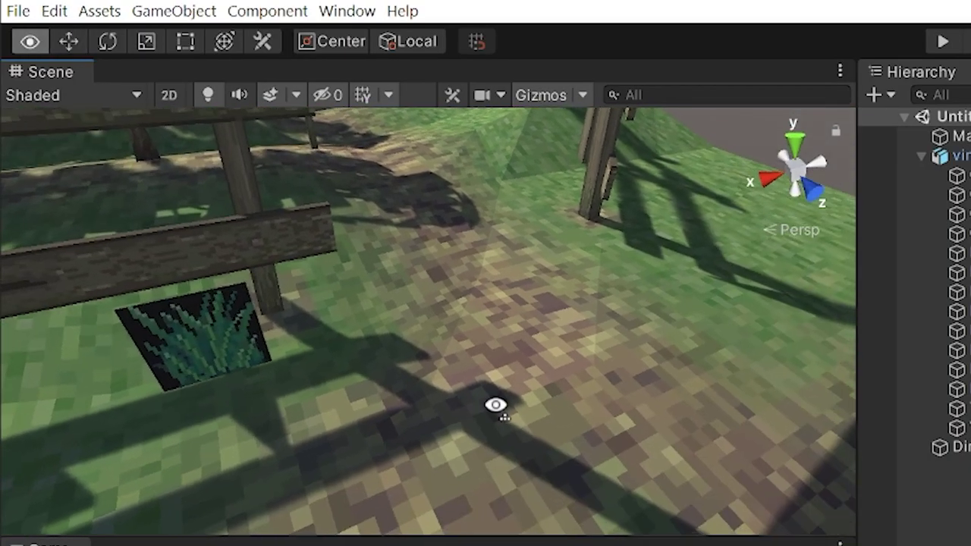
pyautogui.moveTo(545, 398); pyautogui.dragTo(201, 155, button='right')
pyautogui.moveTo(338, 340); pyautogui.dragTo(412, 326, button='right')
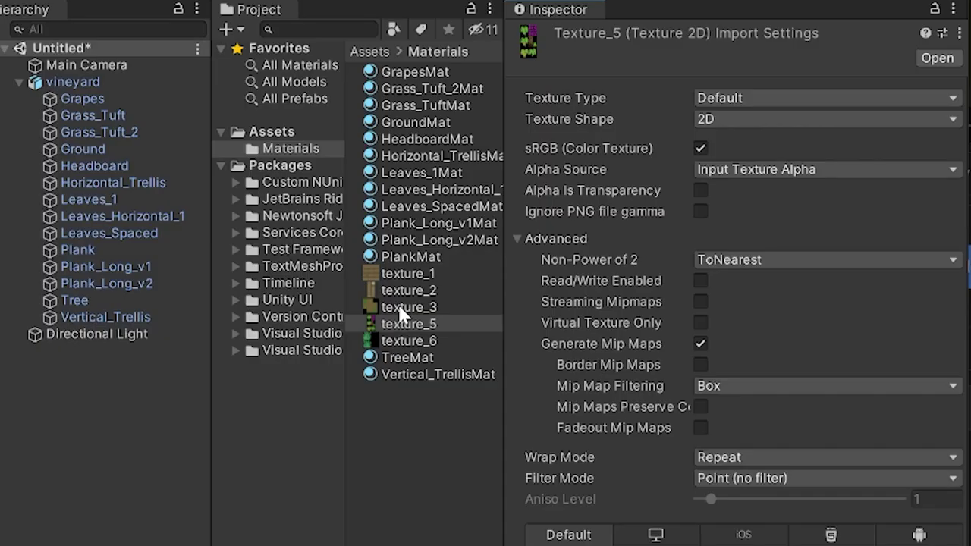
pyautogui.keyDown('ctrl'); pyautogui.click(402, 307); pyautogui.keyUp('ctrl')
pyautogui.keyDown('ctrl'); pyautogui.click(409, 341); pyautogui.keyUp('ctrl')
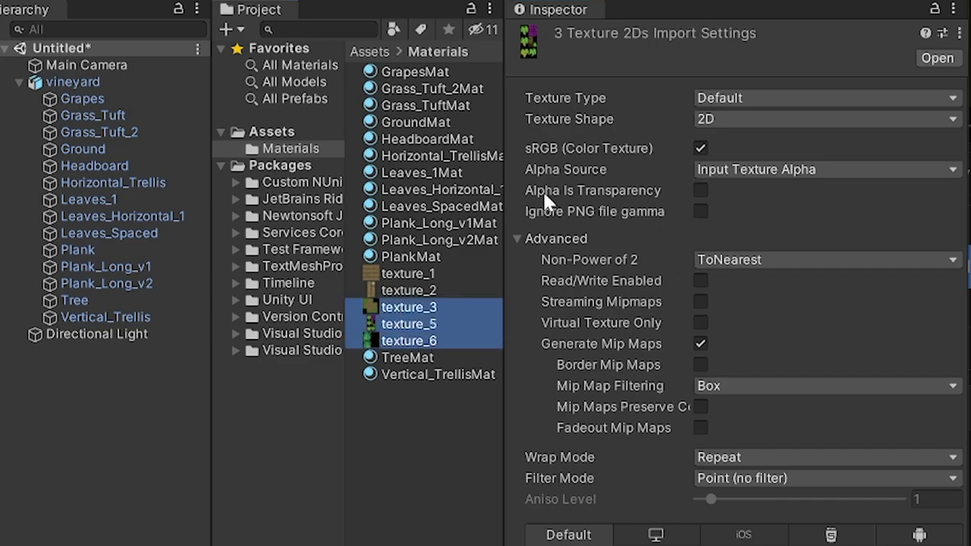
pyautogui.click(699, 192)
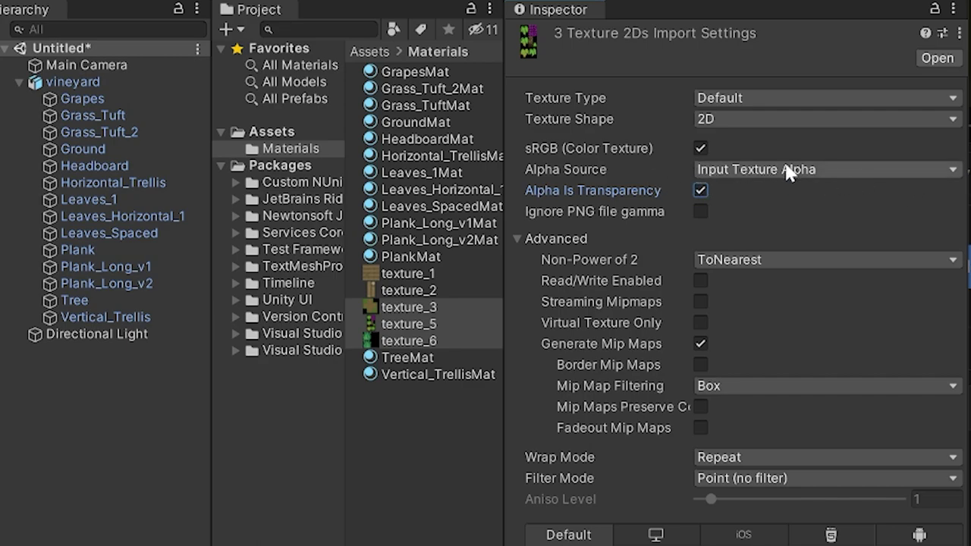
pyautogui.moveTo(854, 181)
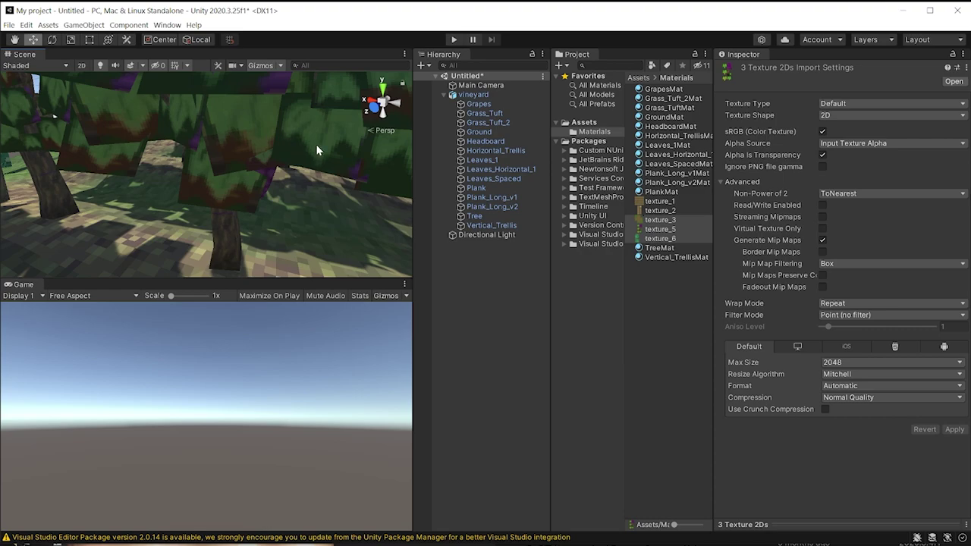
# - Set the Rendering Mode of both grass tuft materials and the three leaves materials to Cutout, and look over the scene
pyautogui.click(673, 98)
pyautogui.keyDown('shift'); pyautogui.click(667, 108); pyautogui.keyUp('shift')
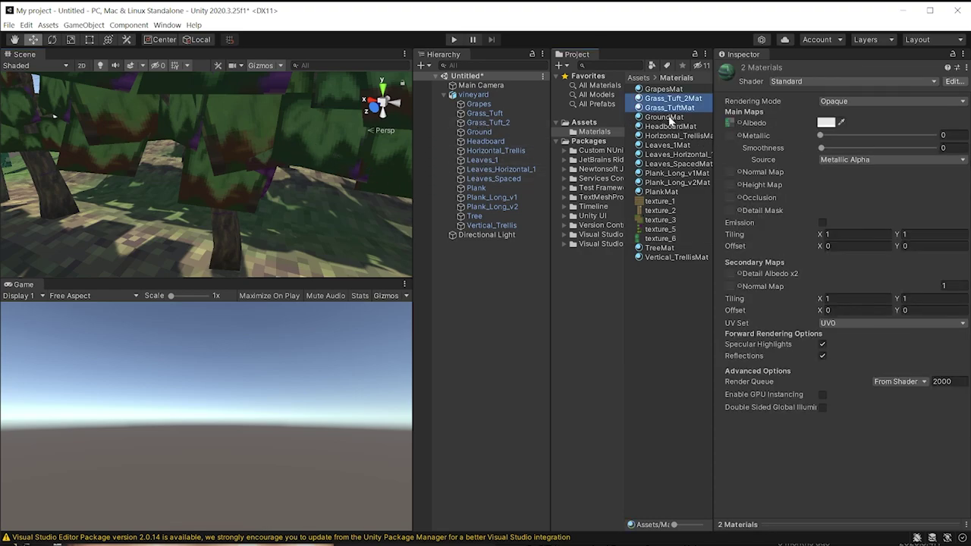
pyautogui.click(673, 338)
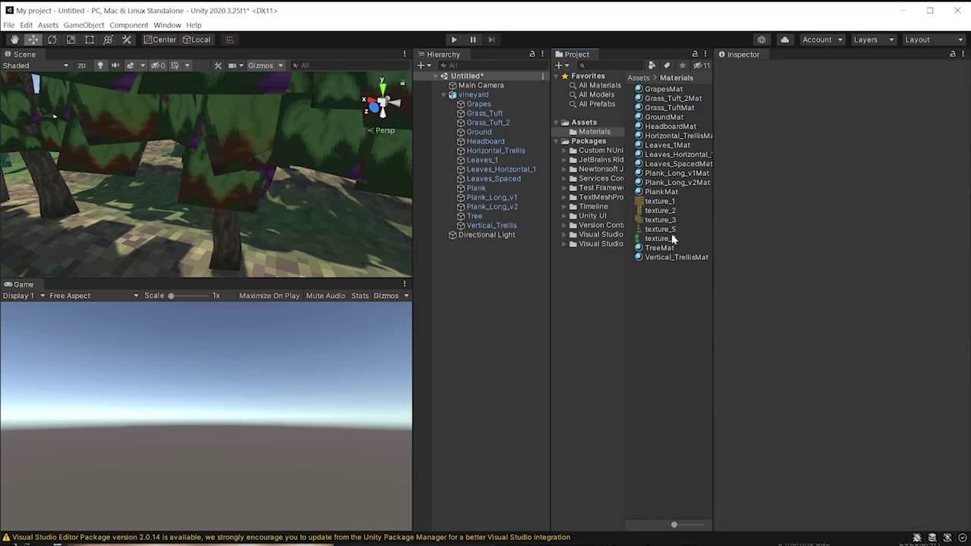
pyautogui.click(667, 164)
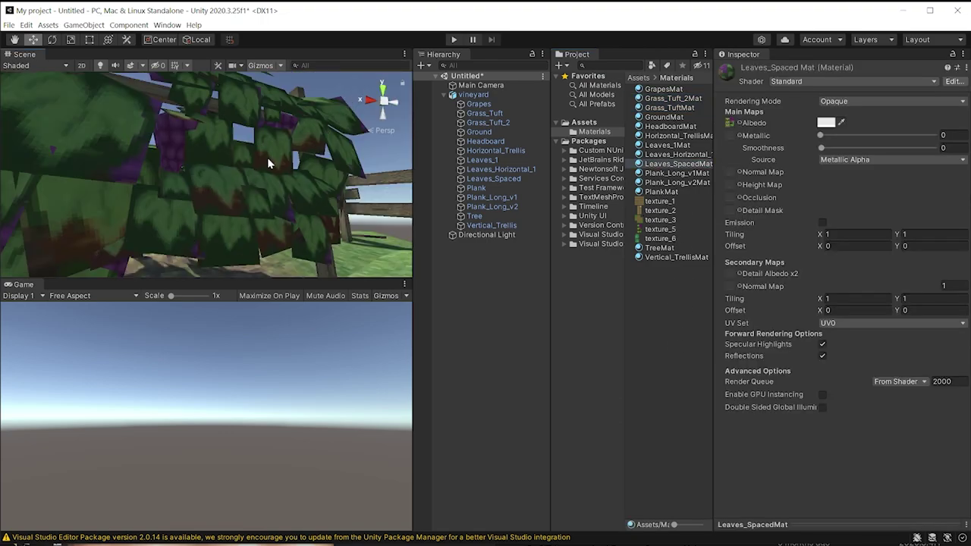
pyautogui.click(846, 101)
pyautogui.click(838, 111)
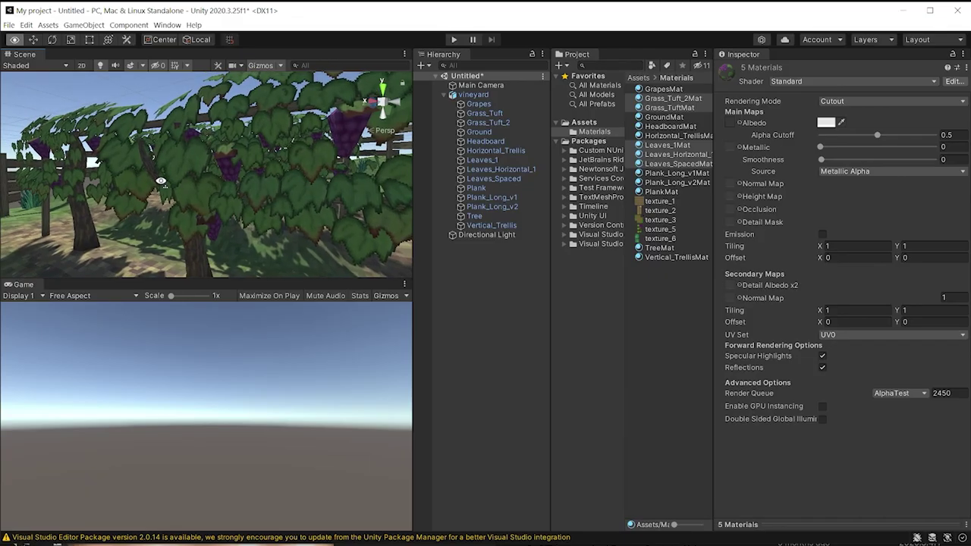
pyautogui.moveTo(287, 239); pyautogui.dragTo(294, 114, button='right')
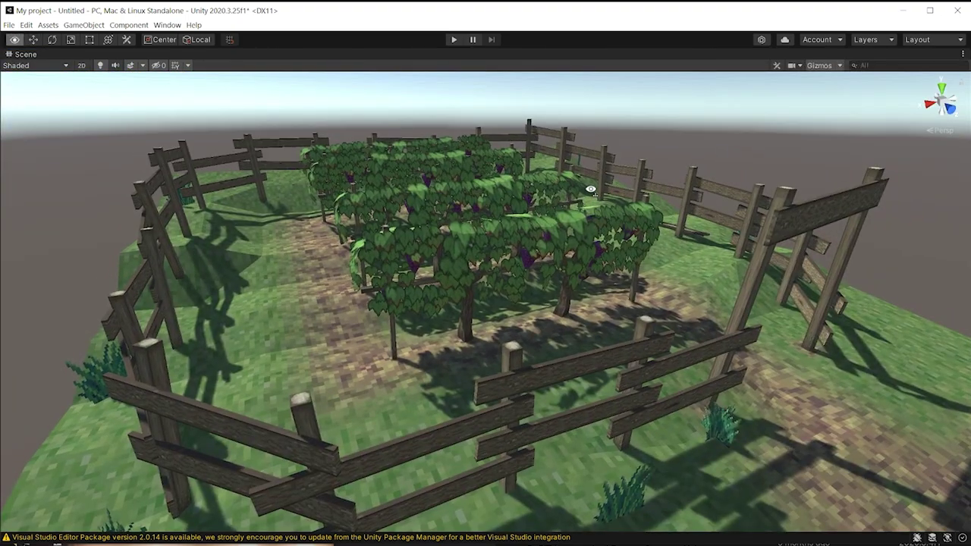